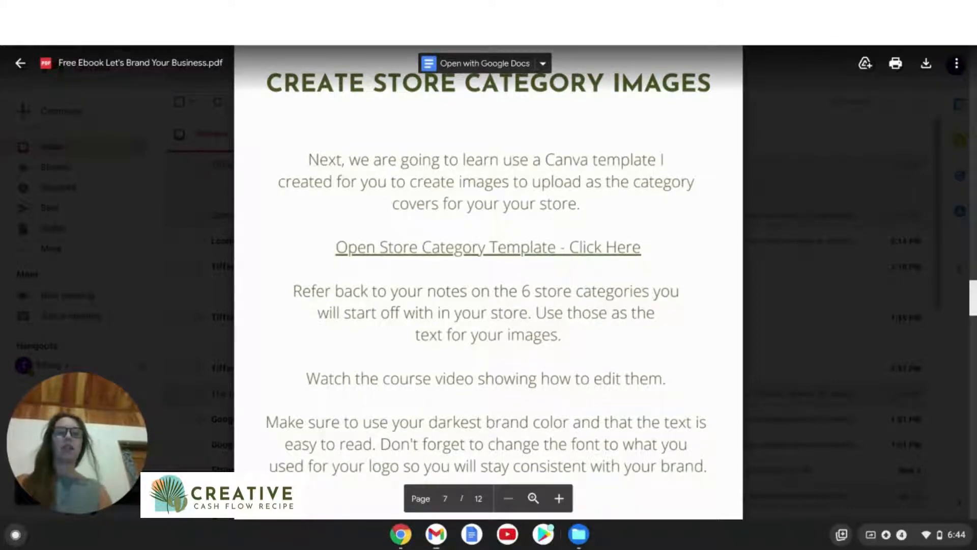
Step: Open the zazzle.com home page in a new browser tab
{"action": "key", "text": "ctrl+t"}
{"action": "type", "text": "za"}
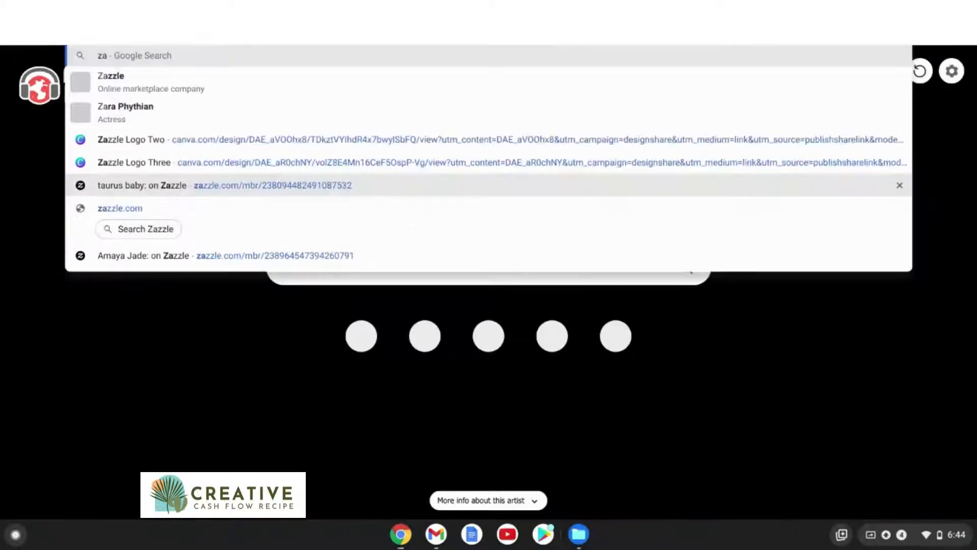
{"action": "type", "text": "zzle.com"}
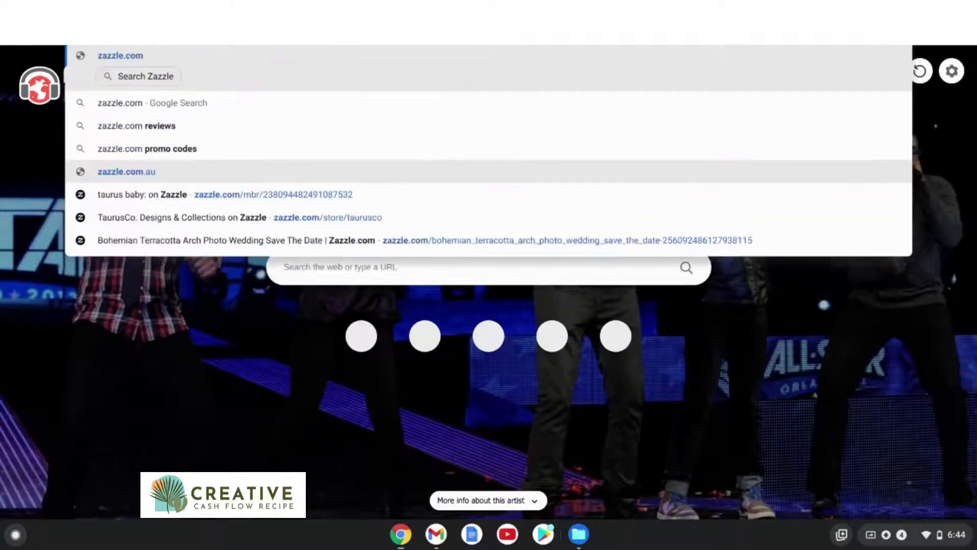
{"action": "key", "text": "Return"}
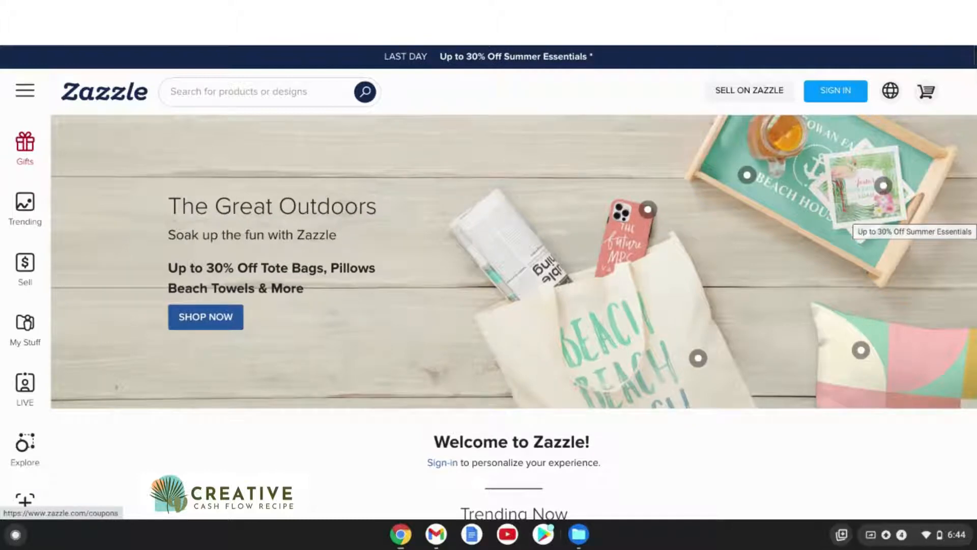
Step: Examine how the Zazzle home page presents its product categories with cover images, from Trending Now to the gift guides
{"action": "scroll", "coordinate": [906, 224], "scroll_direction": "down", "scroll_amount": 5}
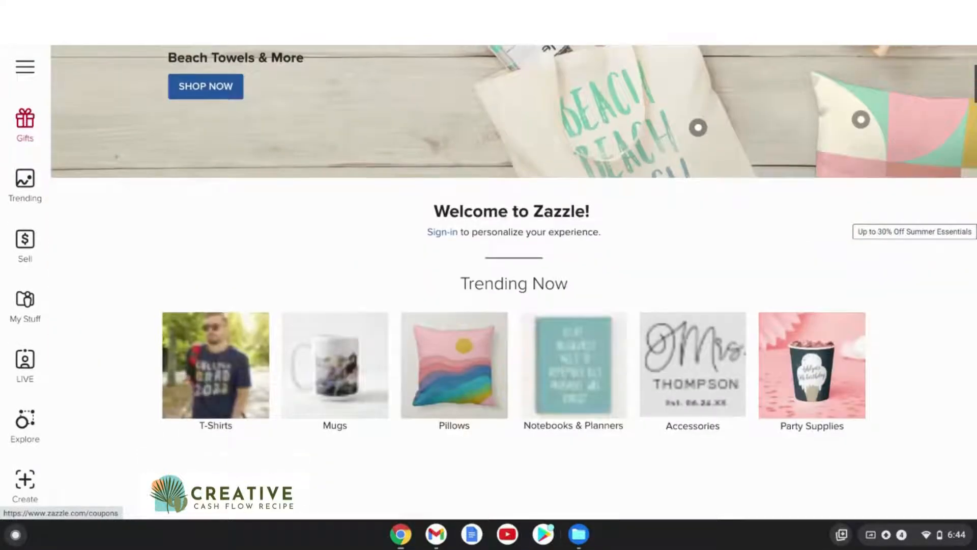
{"action": "scroll", "coordinate": [514, 283], "scroll_direction": "down", "scroll_amount": 3}
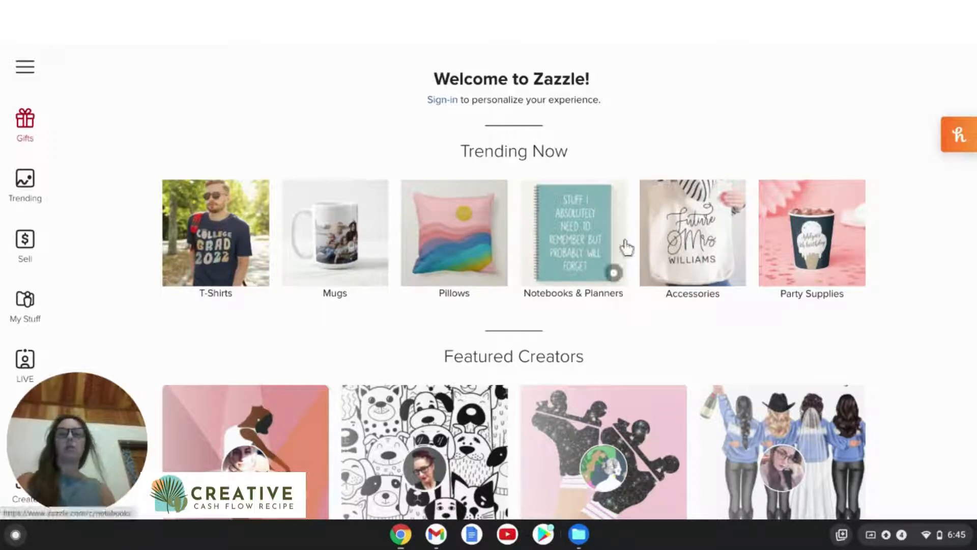
{"action": "scroll", "coordinate": [808, 378], "scroll_direction": "up", "scroll_amount": 1}
{"action": "scroll", "coordinate": [806, 373], "scroll_direction": "down", "scroll_amount": 10}
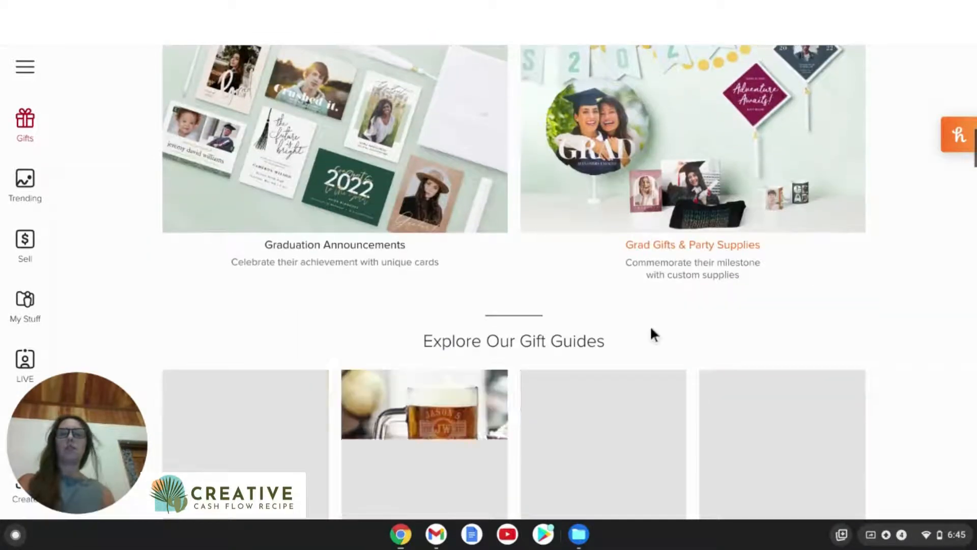
{"action": "scroll", "coordinate": [647, 331], "scroll_direction": "up", "scroll_amount": 3}
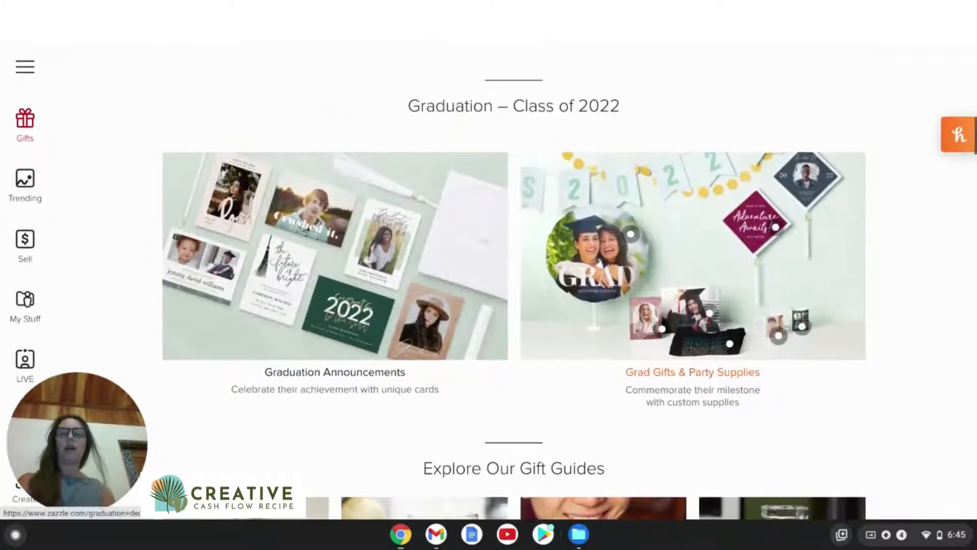
{"action": "scroll", "coordinate": [660, 394], "scroll_direction": "down", "scroll_amount": 1}
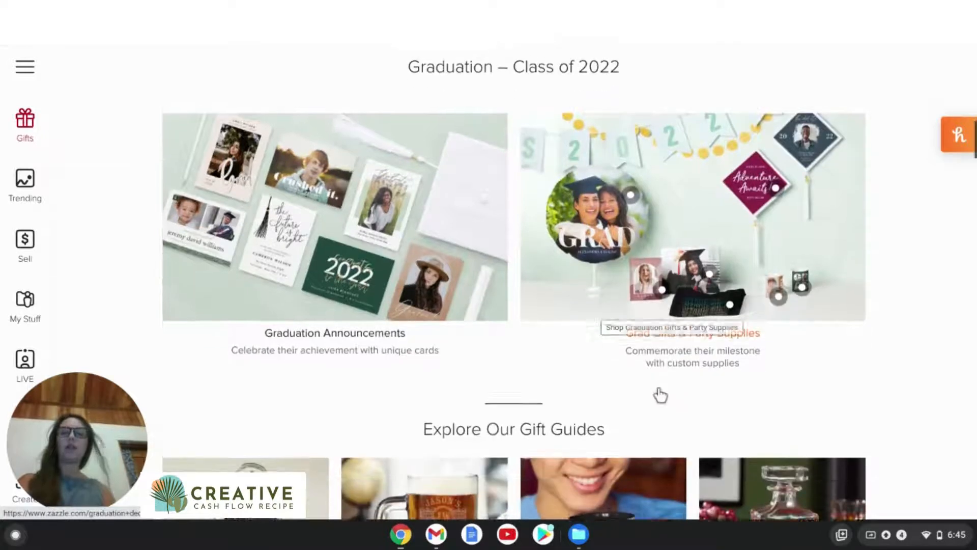
{"action": "scroll", "coordinate": [660, 396], "scroll_direction": "up", "scroll_amount": 1}
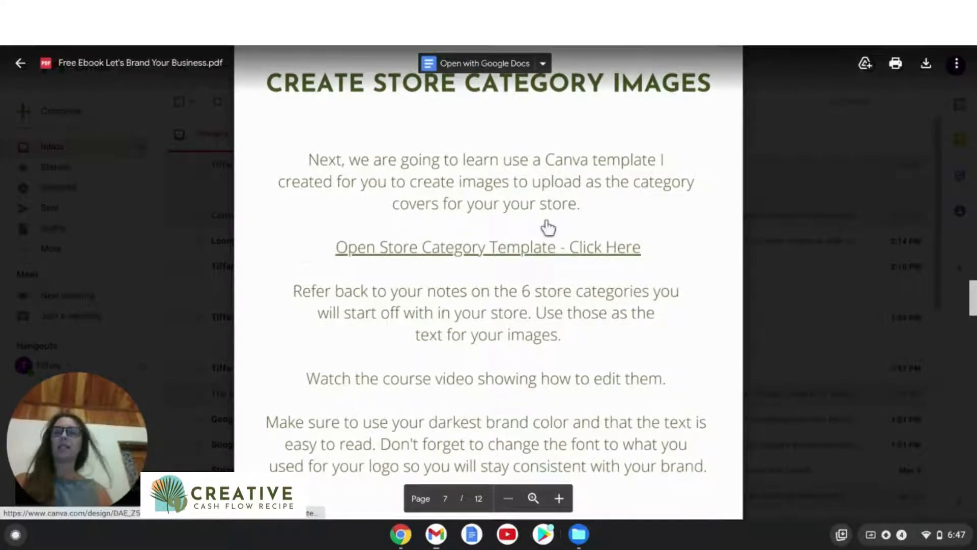
Step: Return to the branding ebook PDF and open its linked store category template in Canva, leaving nothing selected
{"action": "left_click", "coordinate": [562, 247]}
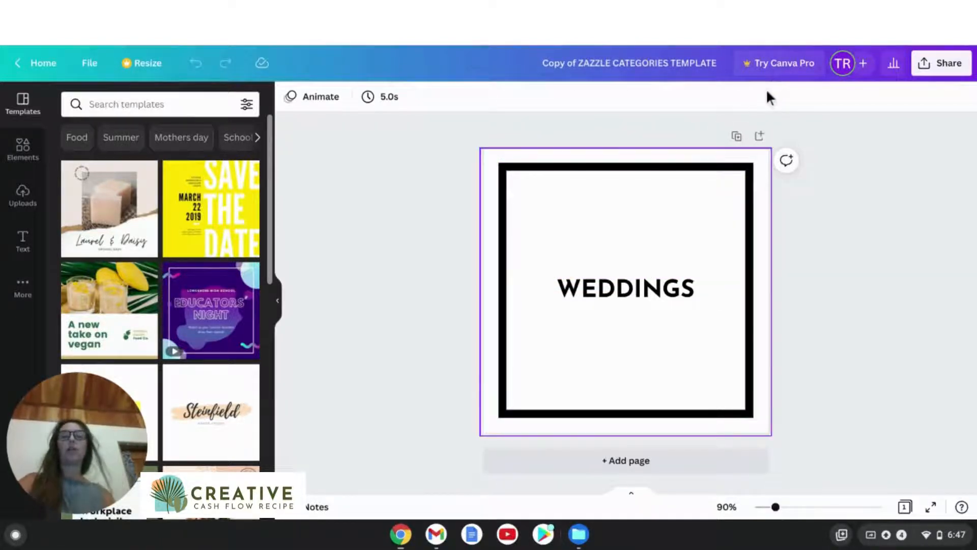
{"action": "key", "text": "Tab"}
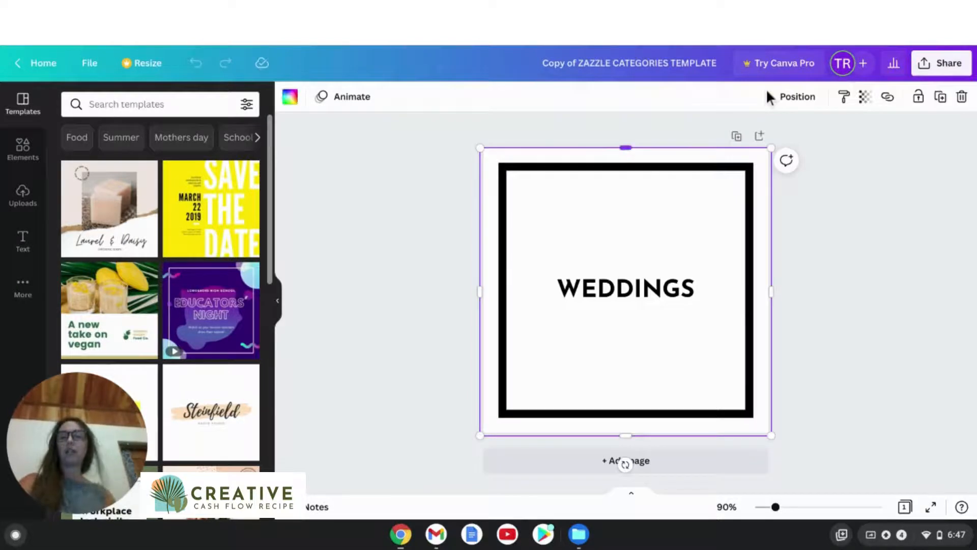
{"action": "key", "text": "Escape"}
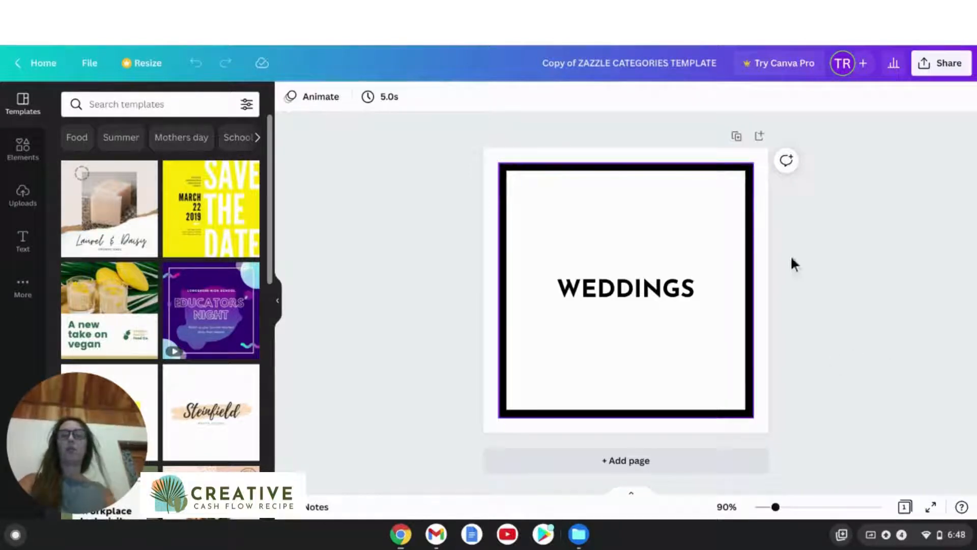
Step: Replace the WEDDINGS text in the middle of the template with T-SHIRTS
{"action": "left_click", "coordinate": [750, 300]}
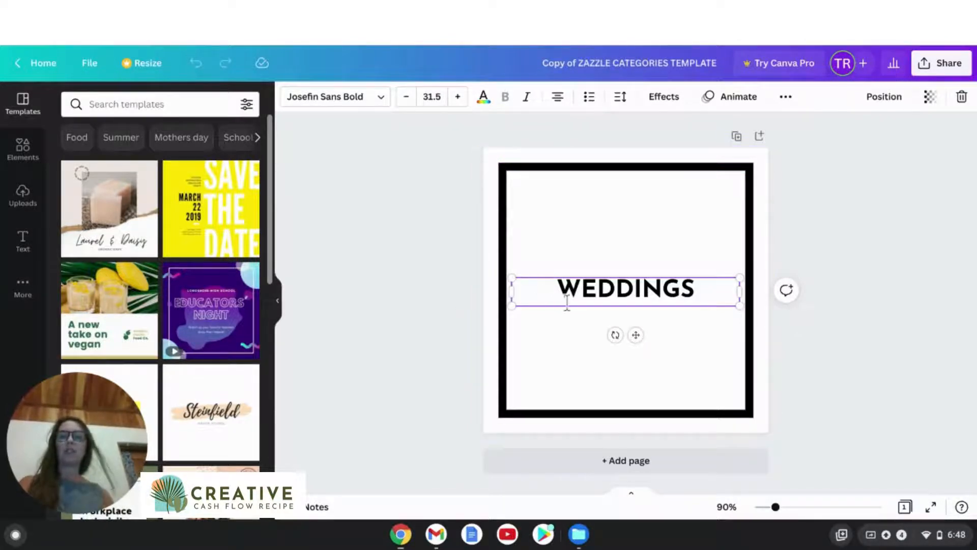
{"action": "left_click_drag", "start_coordinate": [566, 302], "coordinate": [825, 294]}
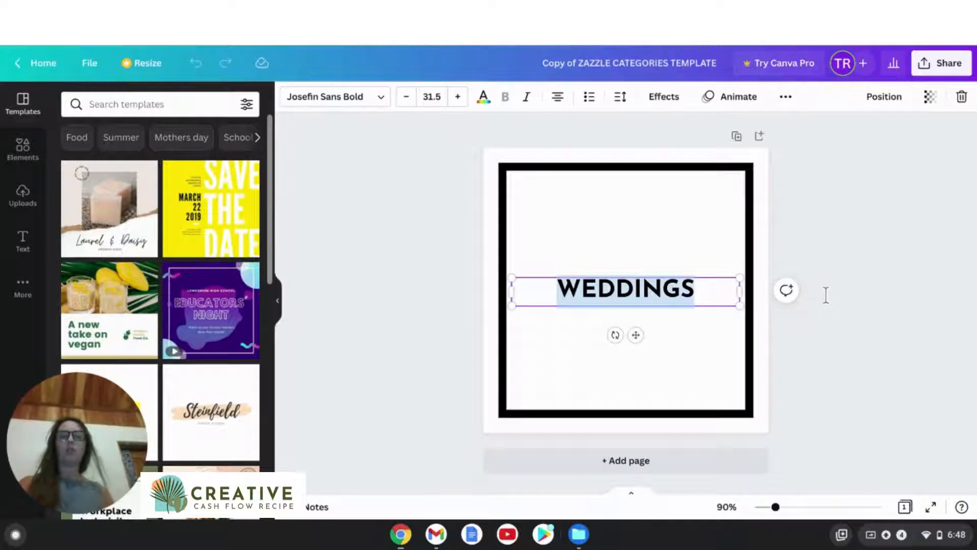
{"action": "type", "text": "T-SHIRTS"}
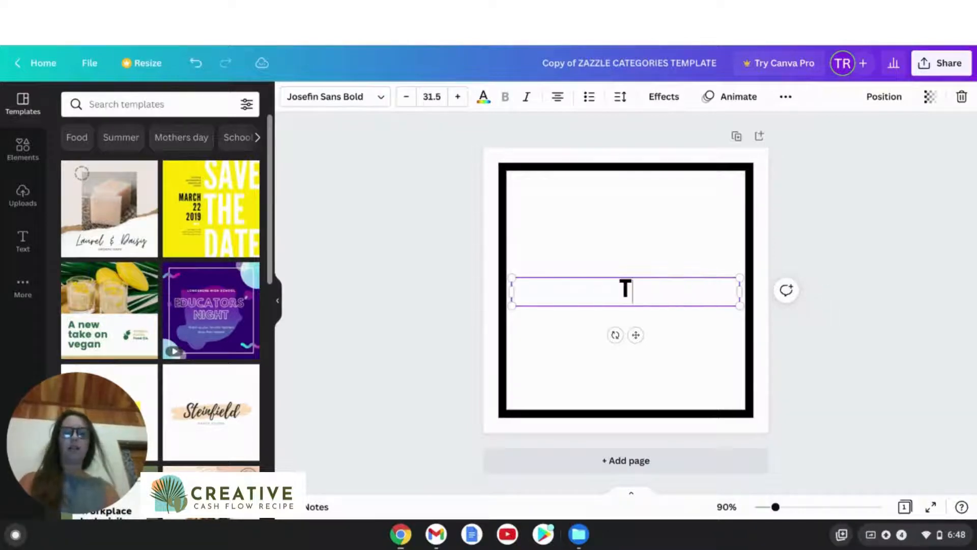
{"action": "left_click", "coordinate": [708, 309]}
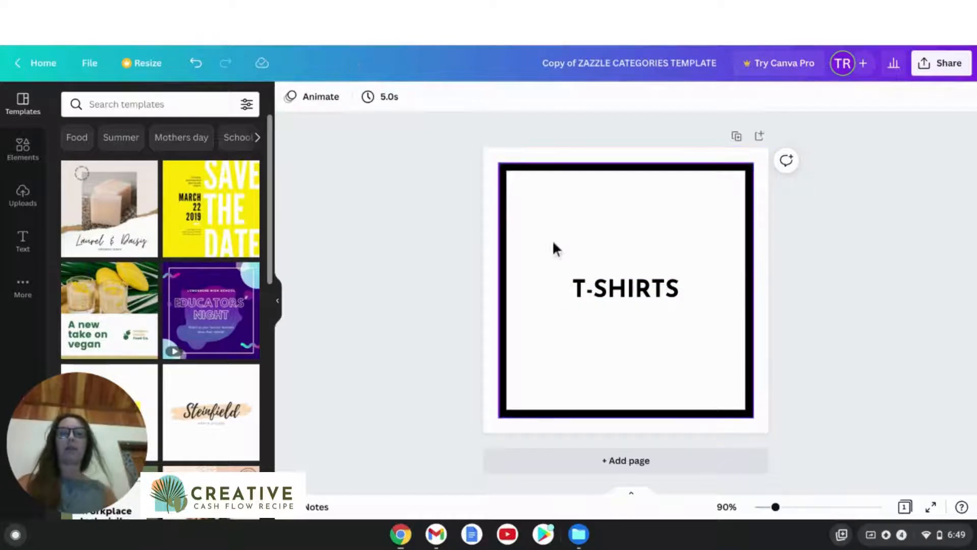
Step: Search the fonts for "bold" for the T-SHIRTS text, look through the results, and clear the search
{"action": "left_click", "coordinate": [694, 314]}
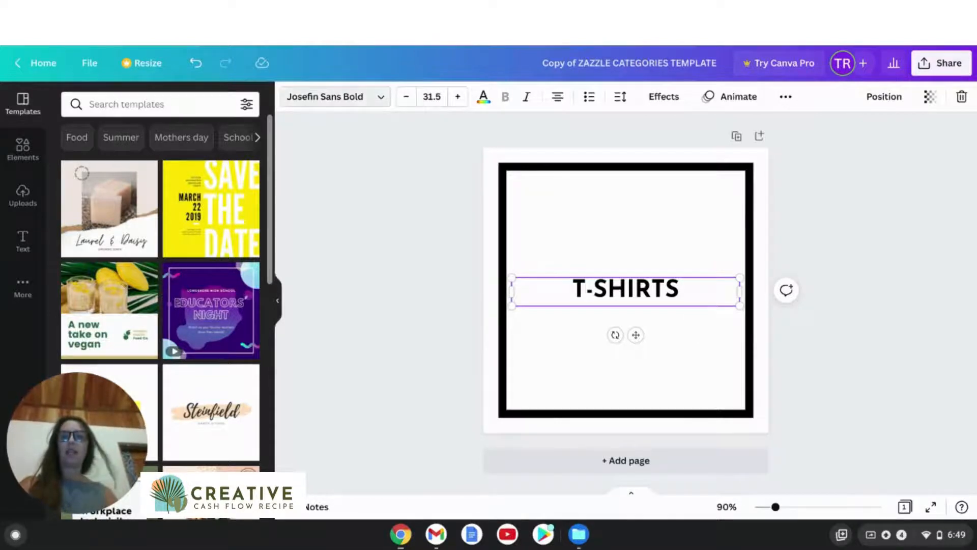
{"action": "left_click", "coordinate": [325, 97]}
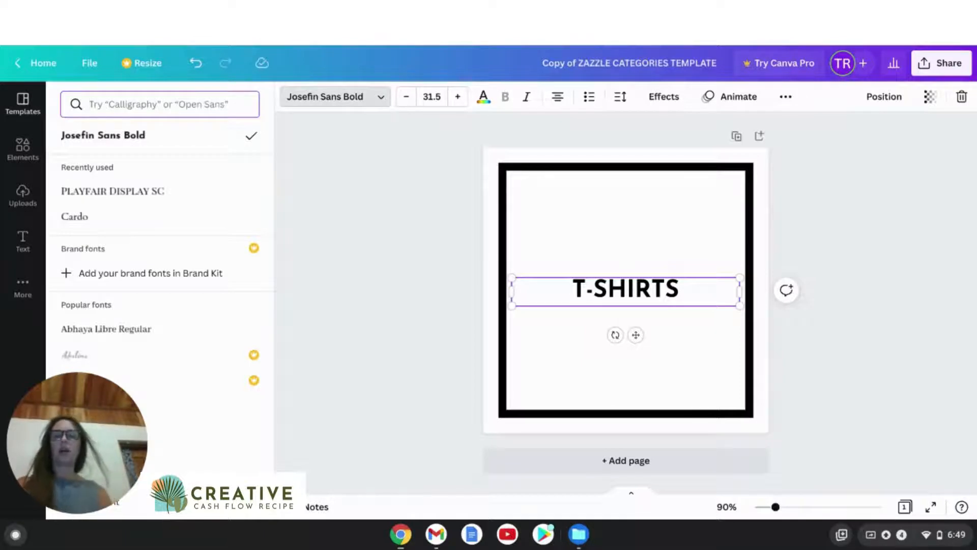
{"action": "type", "text": "bold"}
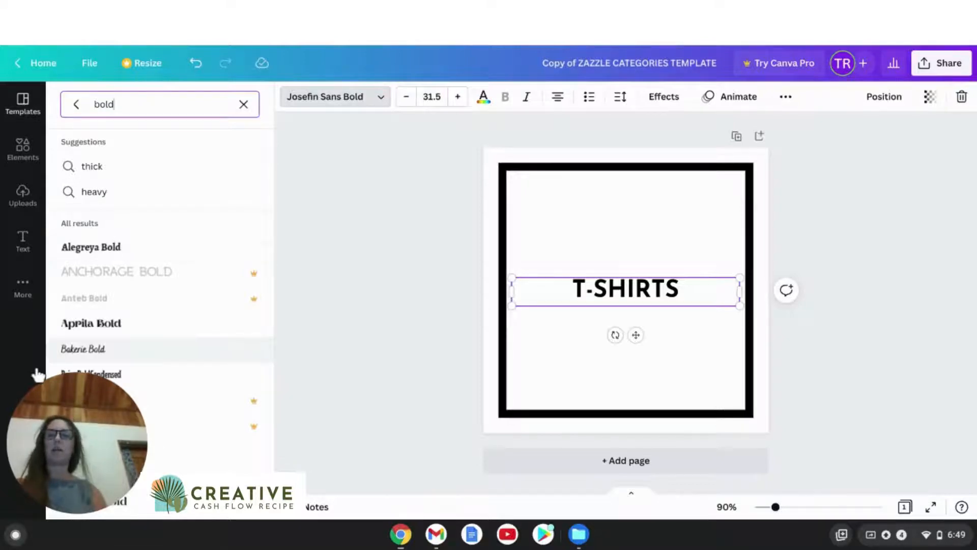
{"action": "scroll", "coordinate": [37, 375], "scroll_direction": "down", "scroll_amount": 5}
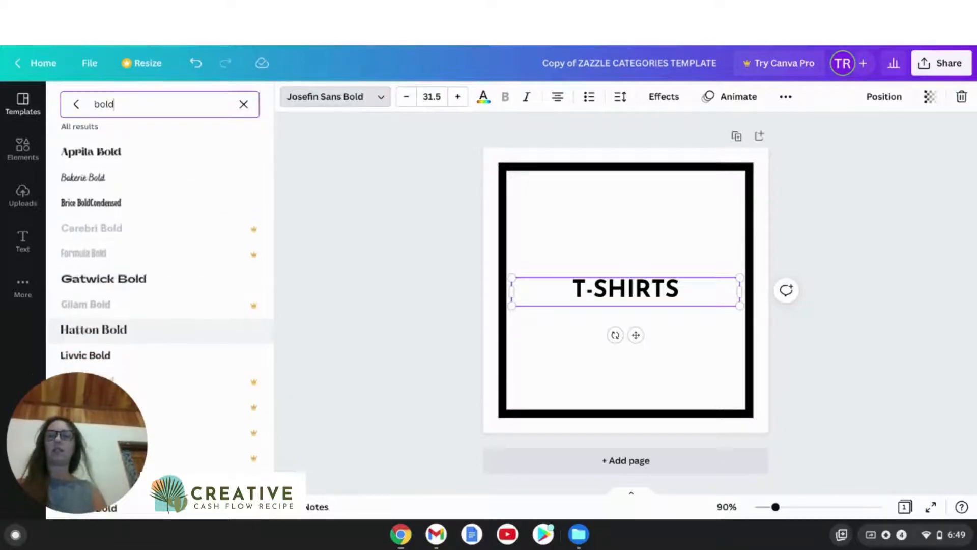
{"action": "scroll", "coordinate": [38, 325], "scroll_direction": "down", "scroll_amount": 1}
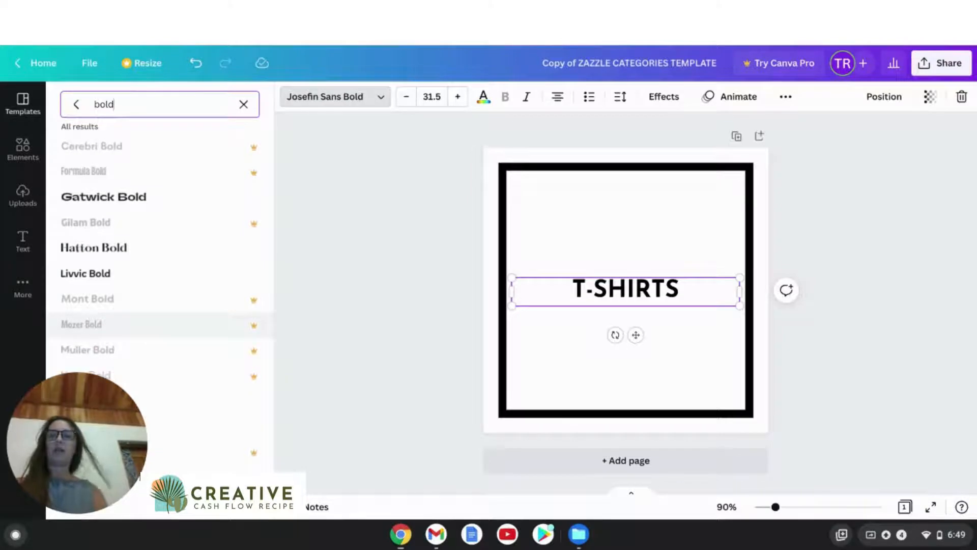
{"action": "scroll", "coordinate": [39, 279], "scroll_direction": "down", "scroll_amount": 5}
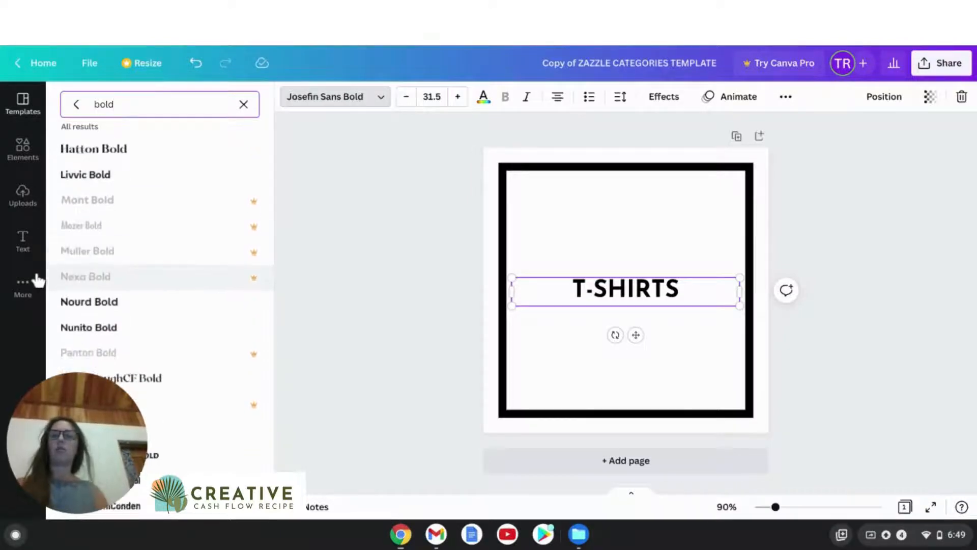
{"action": "scroll", "coordinate": [153, 265], "scroll_direction": "down", "scroll_amount": 1}
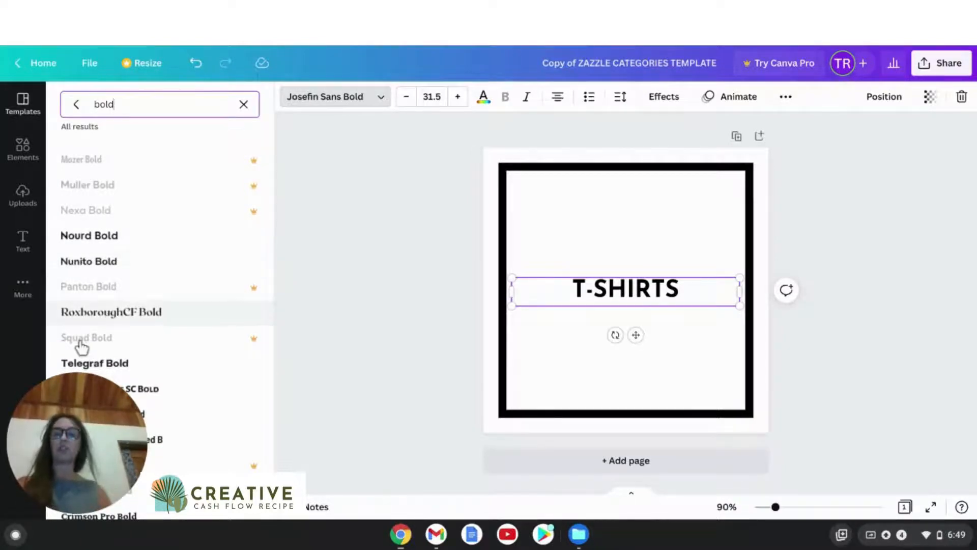
{"action": "scroll", "coordinate": [79, 346], "scroll_direction": "down", "scroll_amount": 2}
{"action": "scroll", "coordinate": [80, 350], "scroll_direction": "down", "scroll_amount": 1}
{"action": "scroll", "coordinate": [81, 350], "scroll_direction": "up", "scroll_amount": 1}
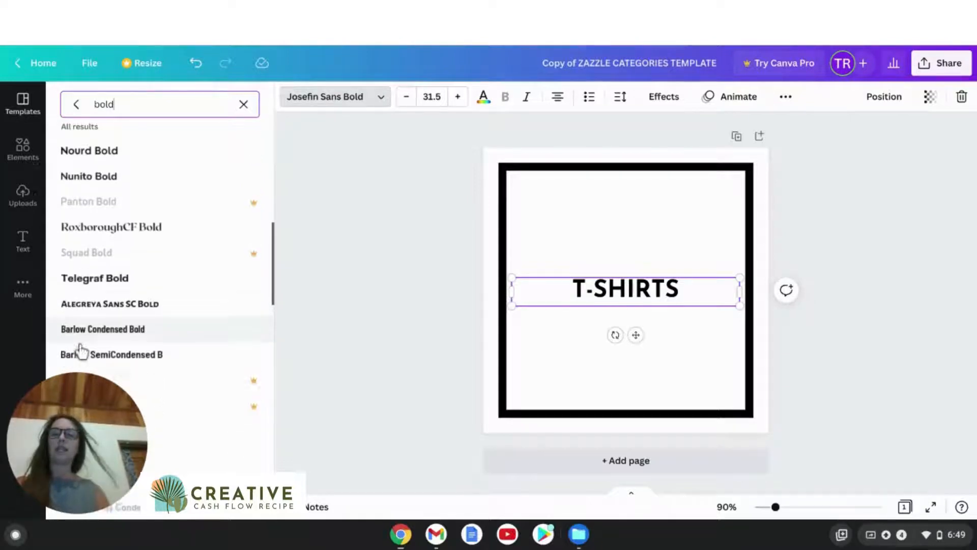
{"action": "scroll", "coordinate": [152, 313], "scroll_direction": "down", "scroll_amount": 3}
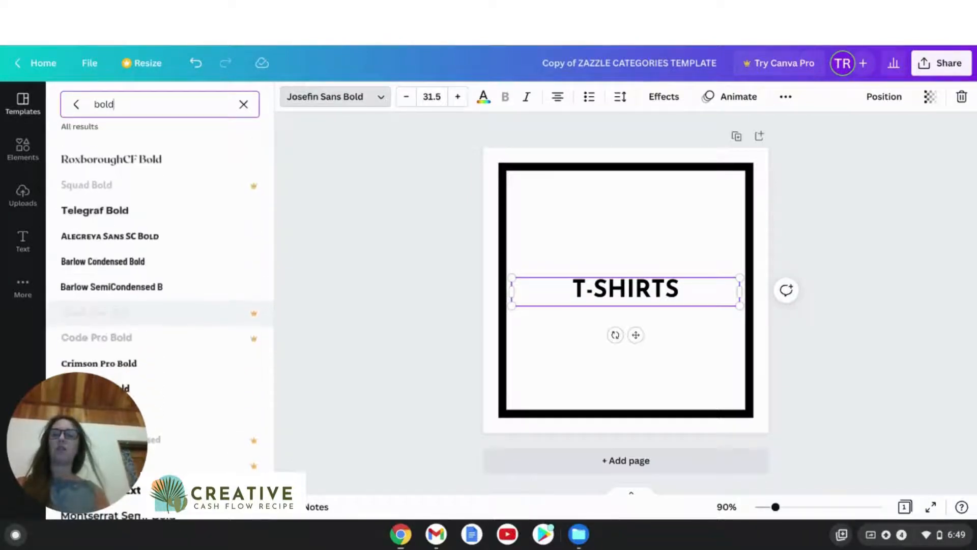
{"action": "scroll", "coordinate": [153, 313], "scroll_direction": "down", "scroll_amount": 4}
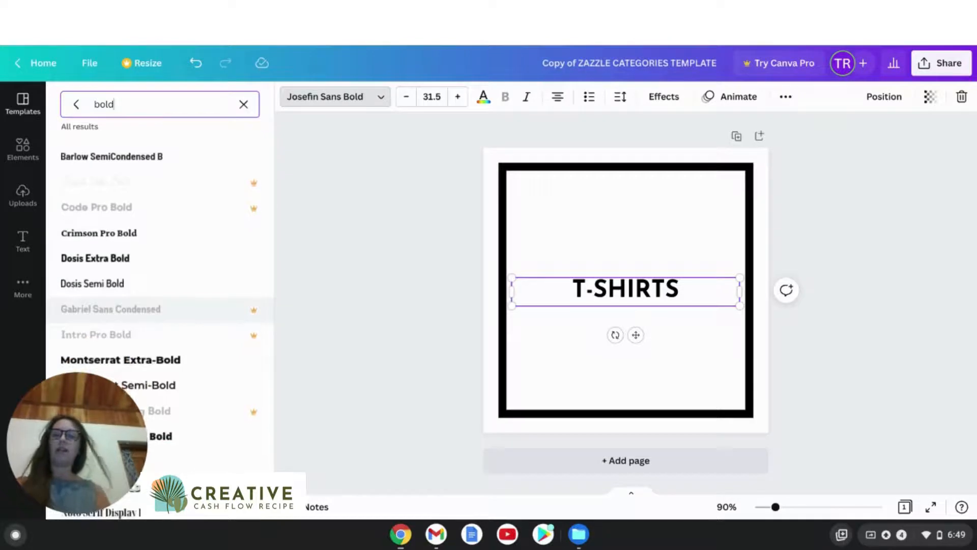
{"action": "scroll", "coordinate": [81, 291], "scroll_direction": "down", "scroll_amount": 3}
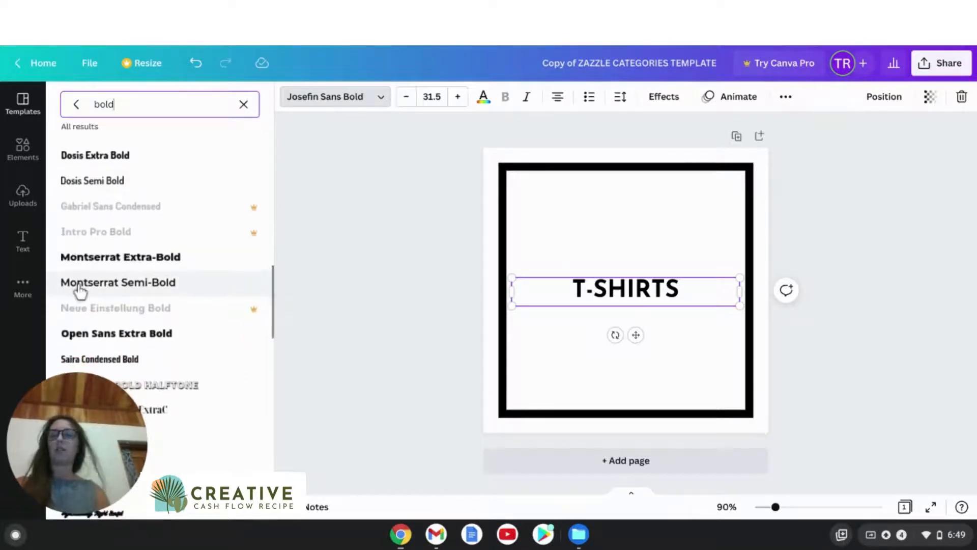
{"action": "scroll", "coordinate": [81, 291], "scroll_direction": "down", "scroll_amount": 6}
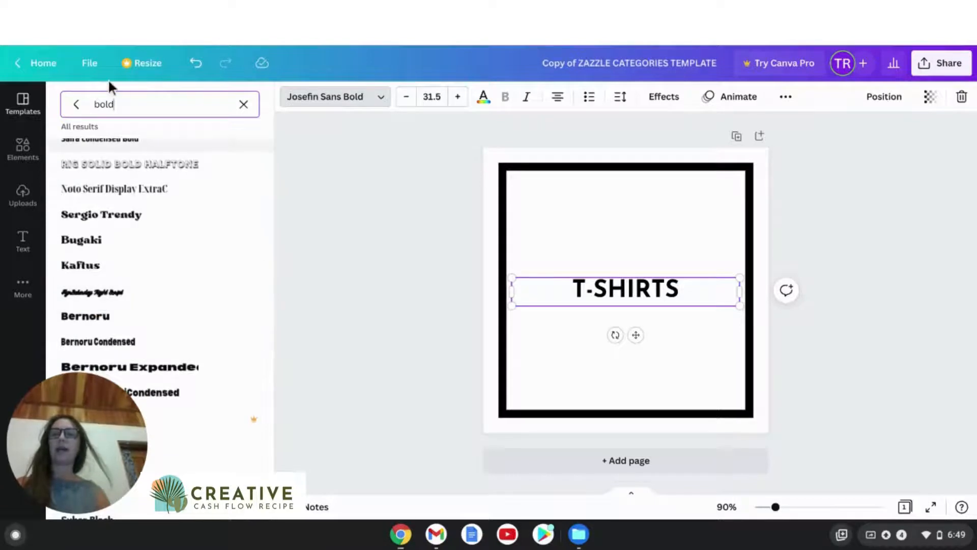
{"action": "left_click", "coordinate": [244, 104]}
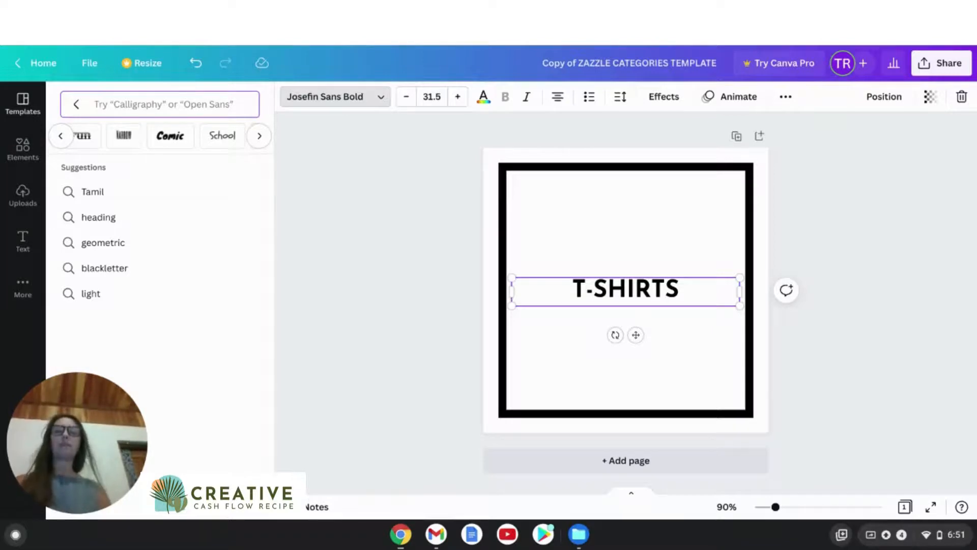
Step: Change the color of the square frame around the T-SHIRTS text to the default red
{"action": "left_click", "coordinate": [523, 160]}
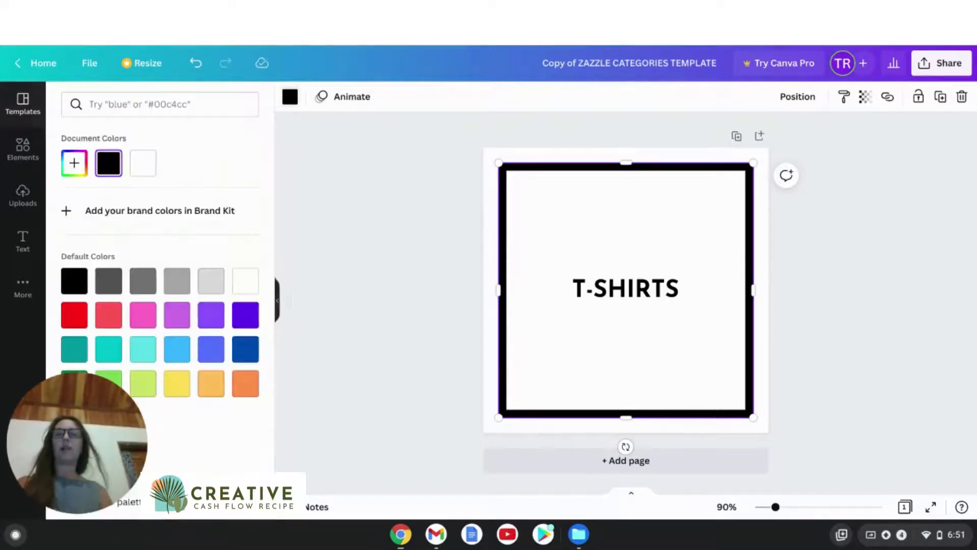
{"action": "left_click", "coordinate": [290, 96]}
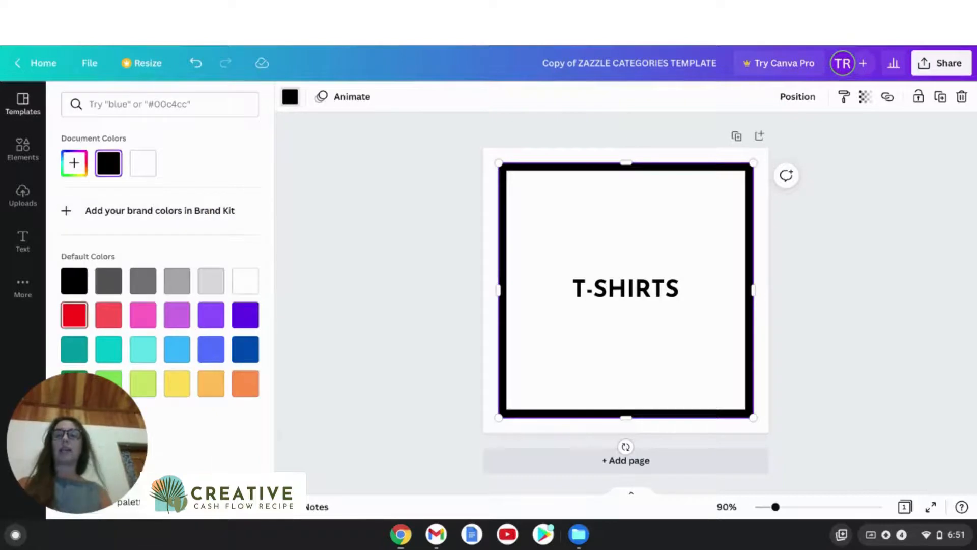
{"action": "left_click", "coordinate": [74, 315]}
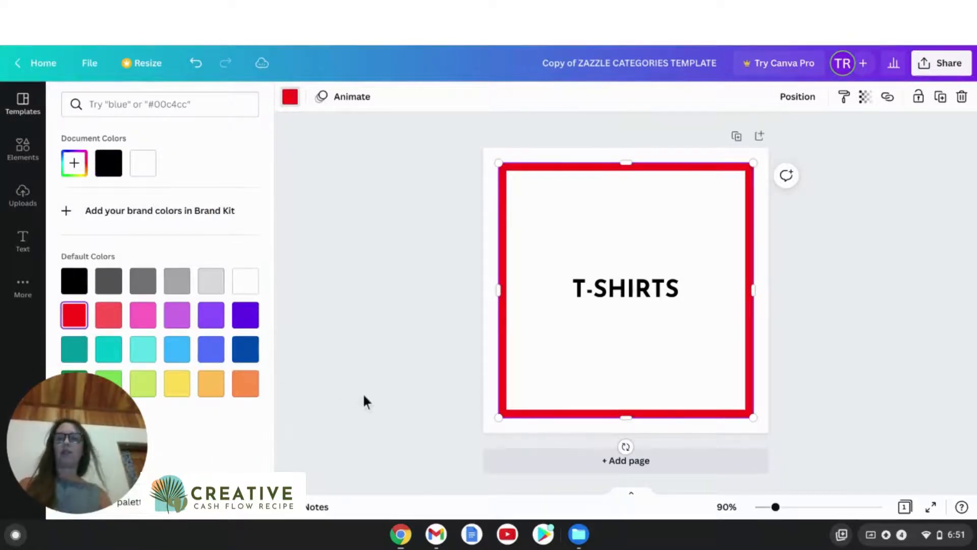
{"action": "left_click", "coordinate": [958, 227]}
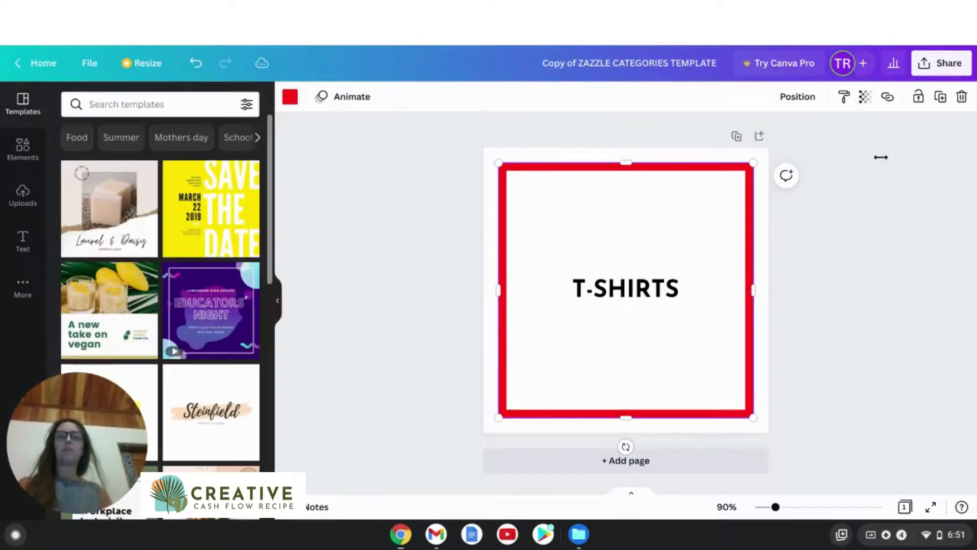
Step: Change the background behind the square frame to the red document color
{"action": "left_click", "coordinate": [696, 155]}
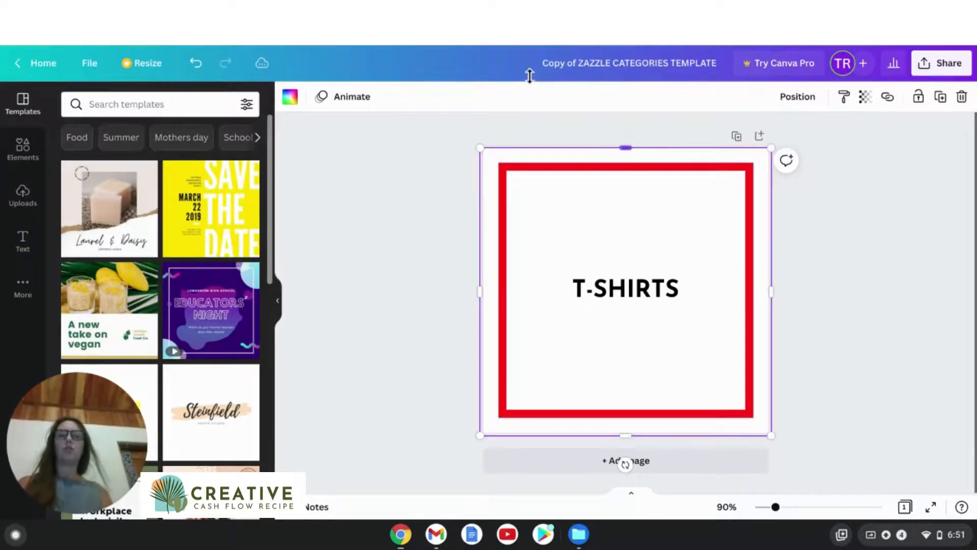
{"action": "left_click", "coordinate": [290, 96]}
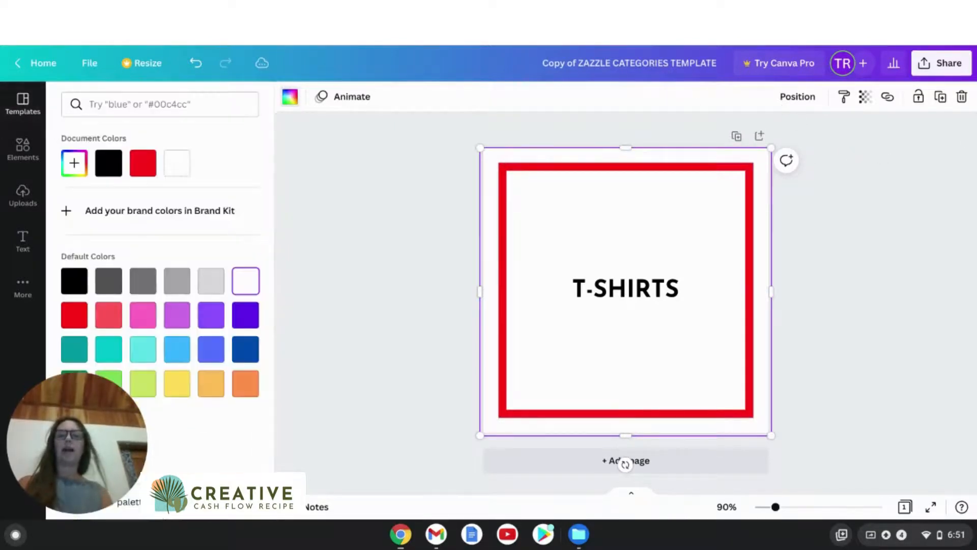
{"action": "left_click", "coordinate": [142, 163]}
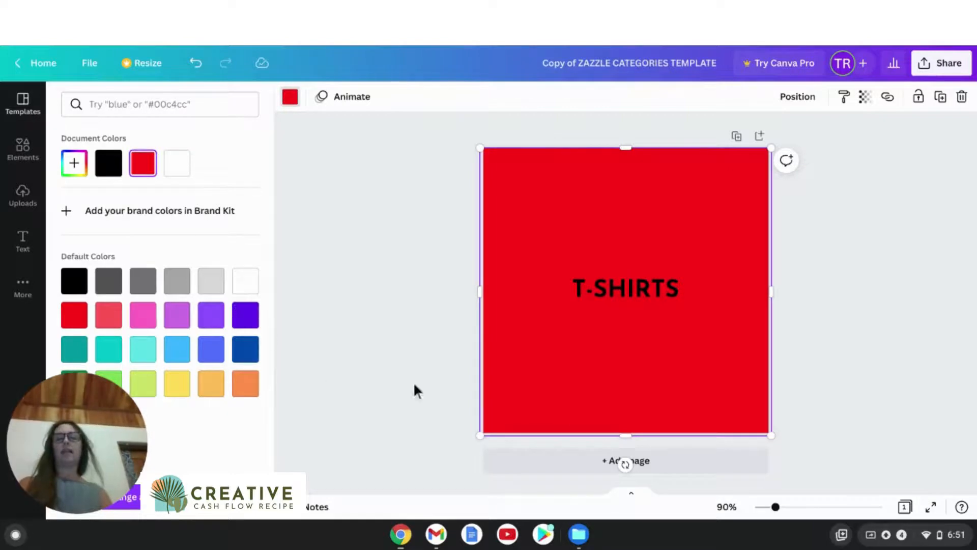
Step: Change the color of the square frame around the T-SHIRTS text to the black document color
{"action": "left_click", "coordinate": [712, 203]}
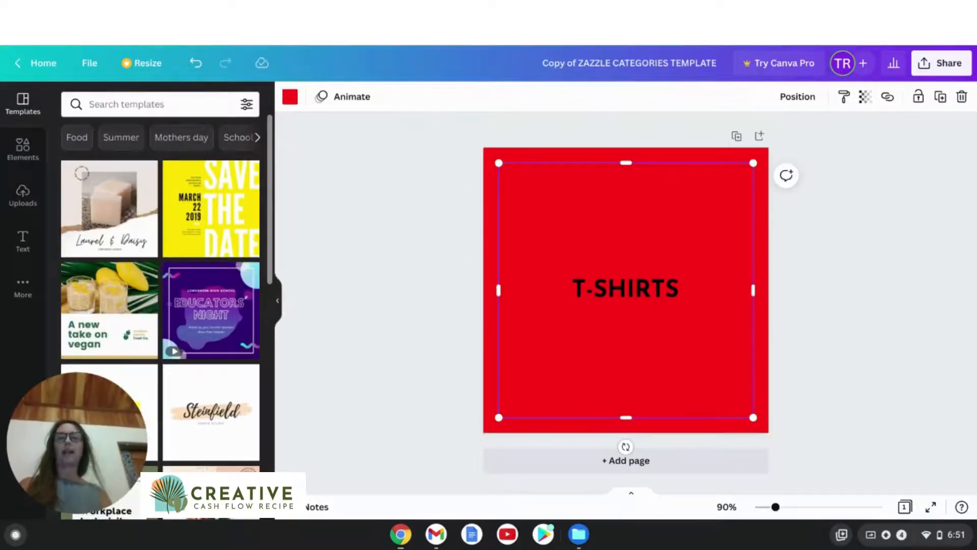
{"action": "left_click", "coordinate": [290, 97]}
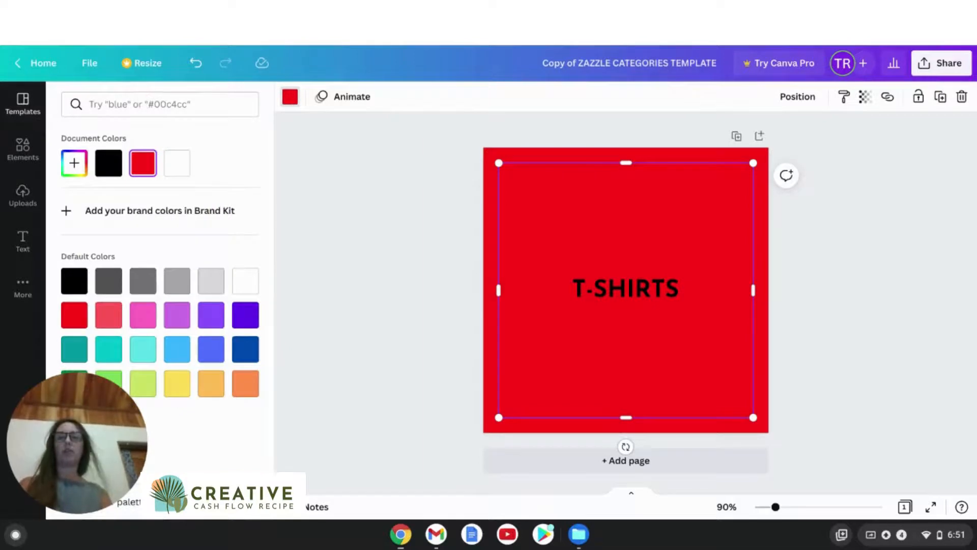
{"action": "left_click", "coordinate": [108, 163]}
{"action": "left_click", "coordinate": [849, 135]}
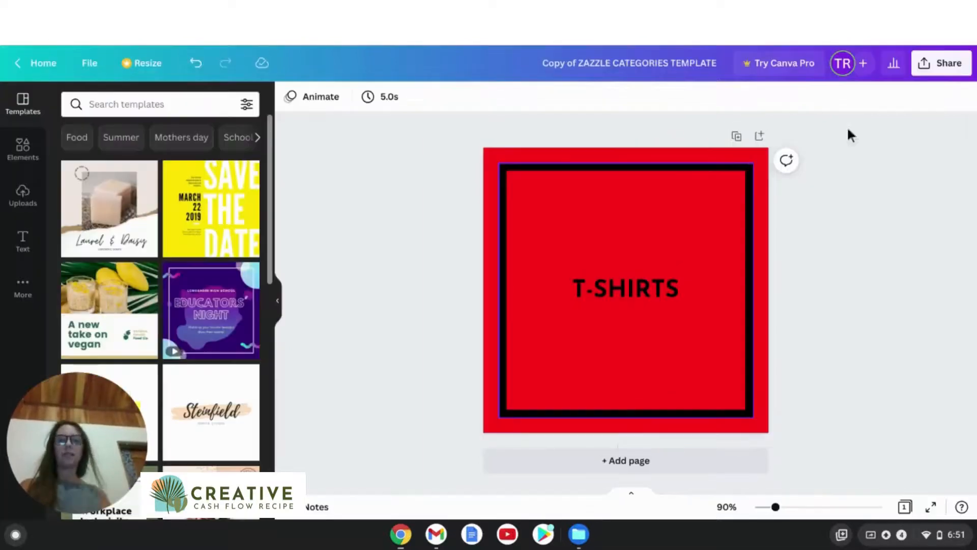
Step: Set the background behind the black frame to the white document color
{"action": "left_click", "coordinate": [667, 155]}
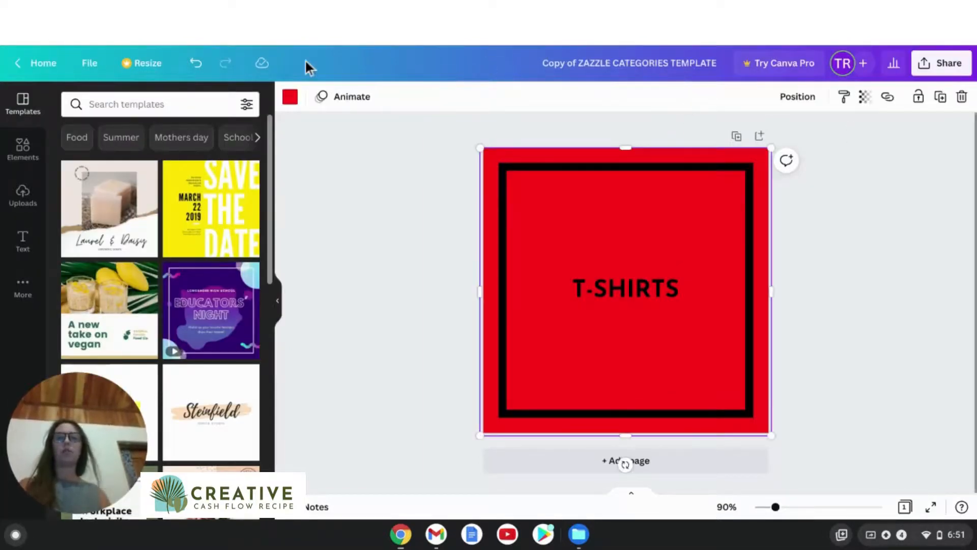
{"action": "left_click", "coordinate": [290, 96]}
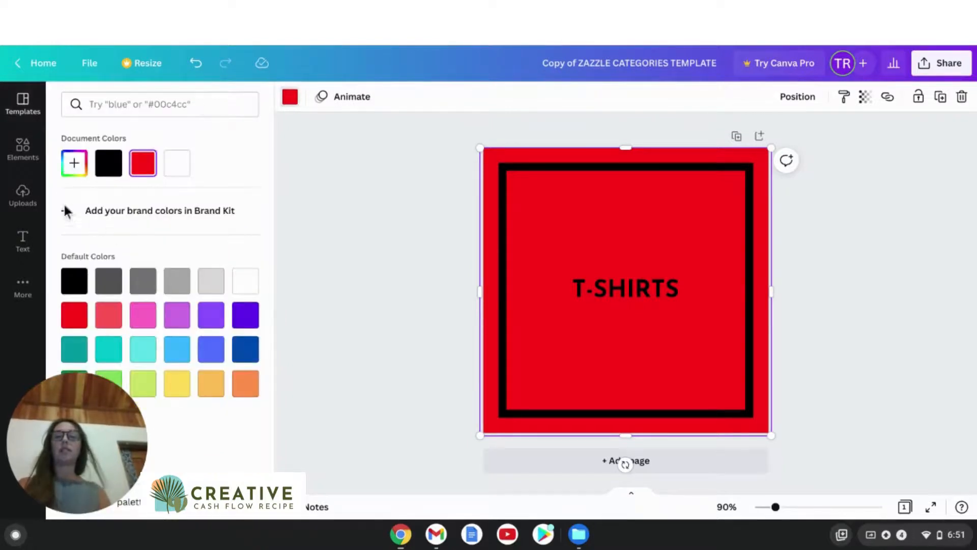
{"action": "left_click", "coordinate": [177, 163]}
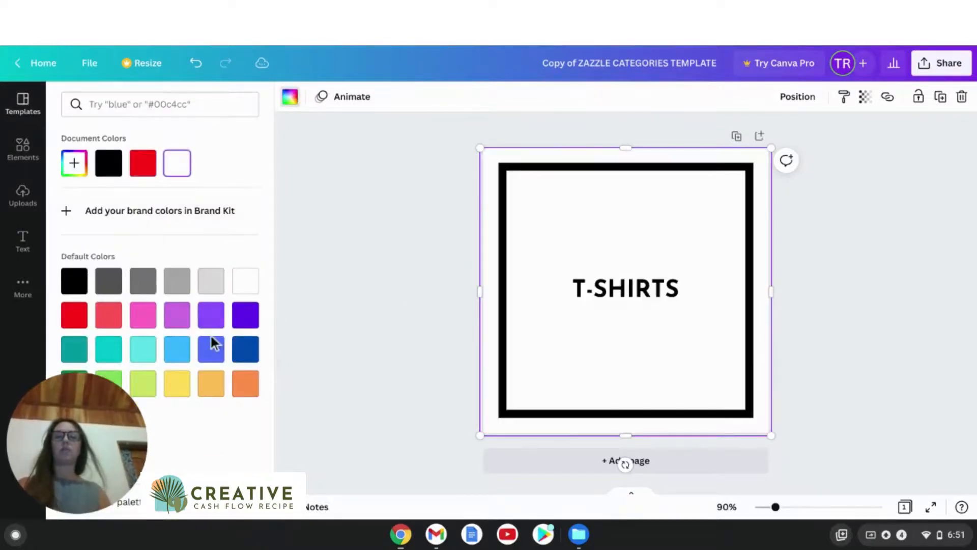
{"action": "key", "text": "Escape"}
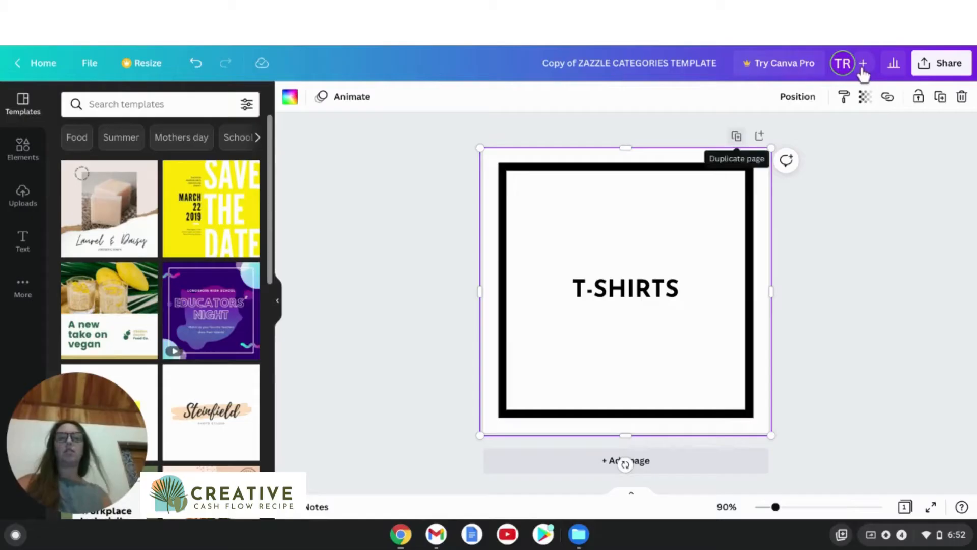
Step: Duplicate the T-SHIRTS page repeatedly until the design has six pages
{"action": "left_click", "coordinate": [736, 136]}
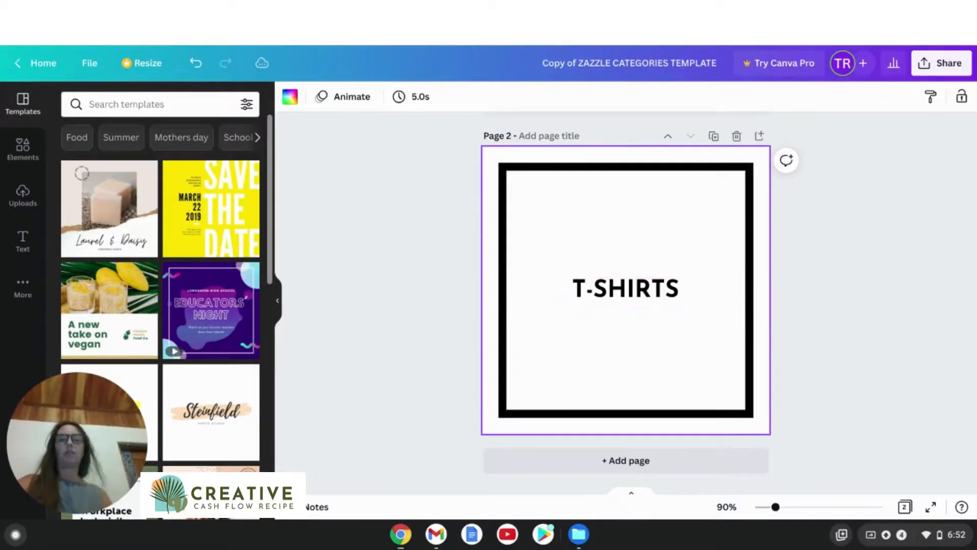
{"action": "left_click", "coordinate": [713, 136]}
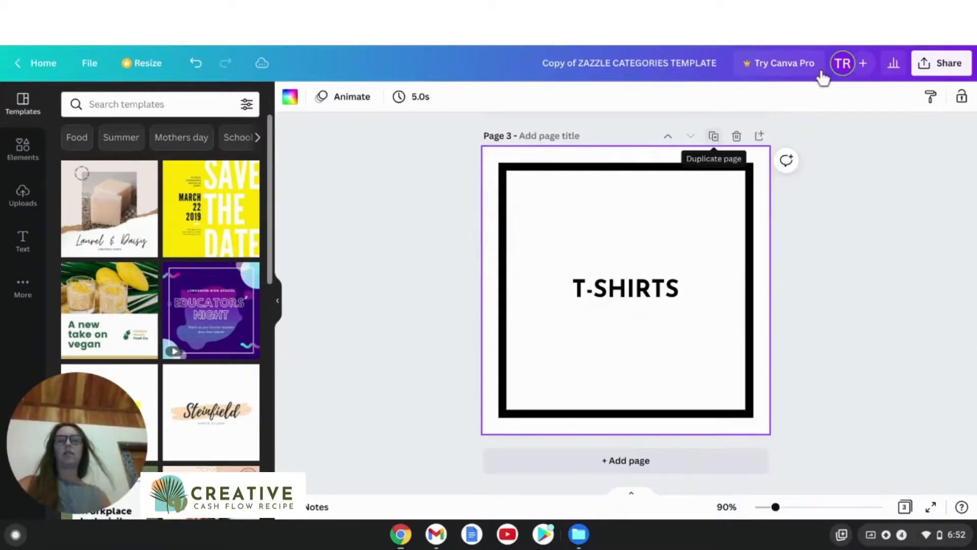
{"action": "left_click", "coordinate": [713, 135]}
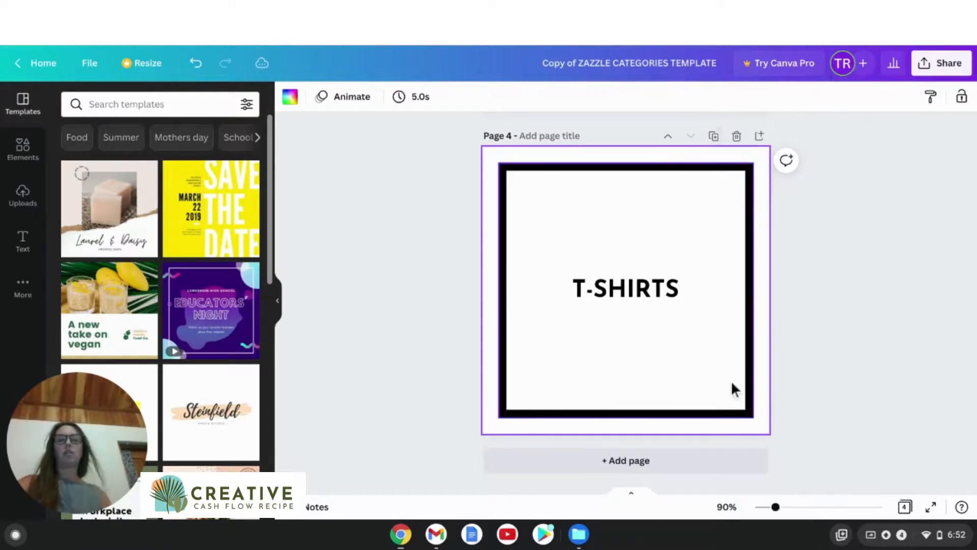
{"action": "scroll", "coordinate": [731, 380], "scroll_direction": "up", "scroll_amount": 3}
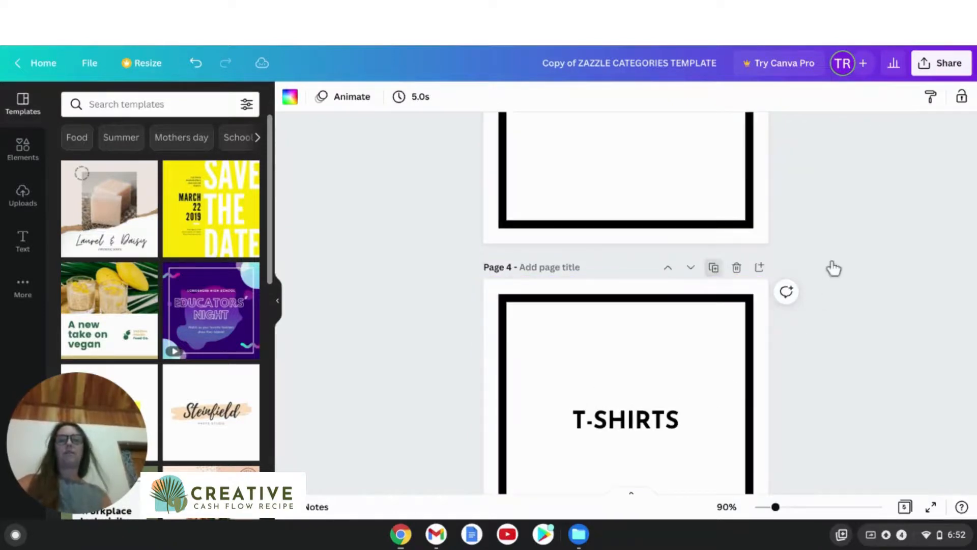
{"action": "left_click", "coordinate": [714, 267]}
{"action": "scroll", "coordinate": [829, 303], "scroll_direction": "up", "scroll_amount": 3}
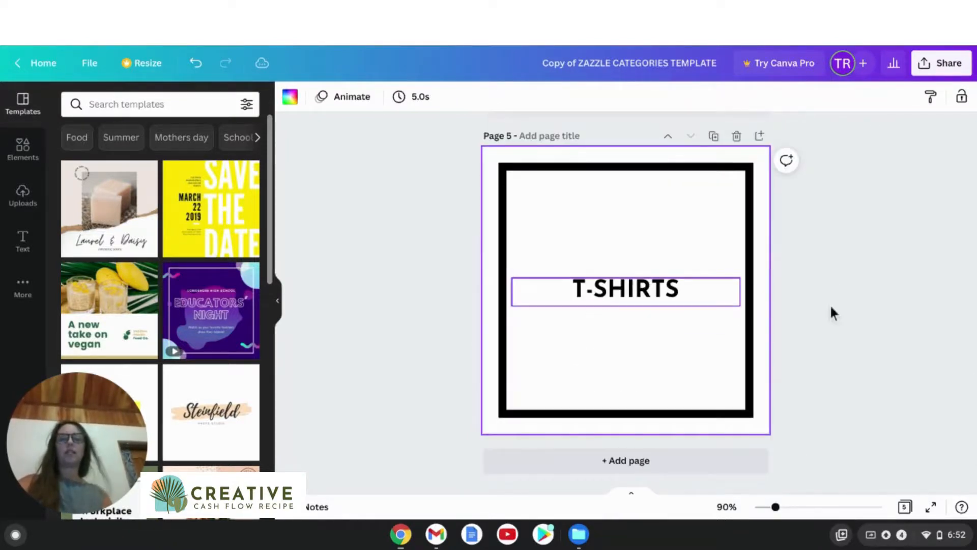
{"action": "scroll", "coordinate": [722, 292], "scroll_direction": "up", "scroll_amount": 3}
{"action": "scroll", "coordinate": [723, 291], "scroll_direction": "down", "scroll_amount": 3}
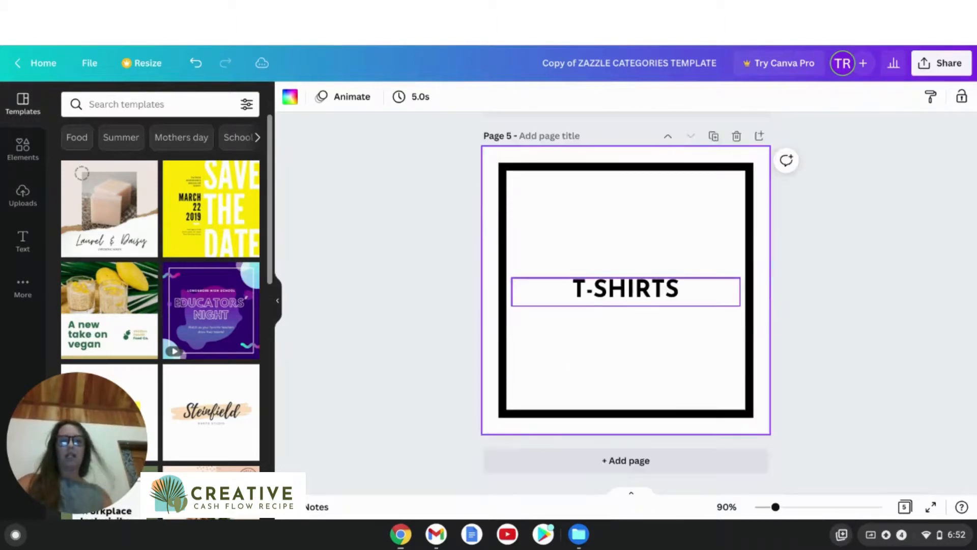
{"action": "scroll", "coordinate": [723, 291], "scroll_direction": "up", "scroll_amount": 2}
{"action": "left_click", "coordinate": [714, 253]}
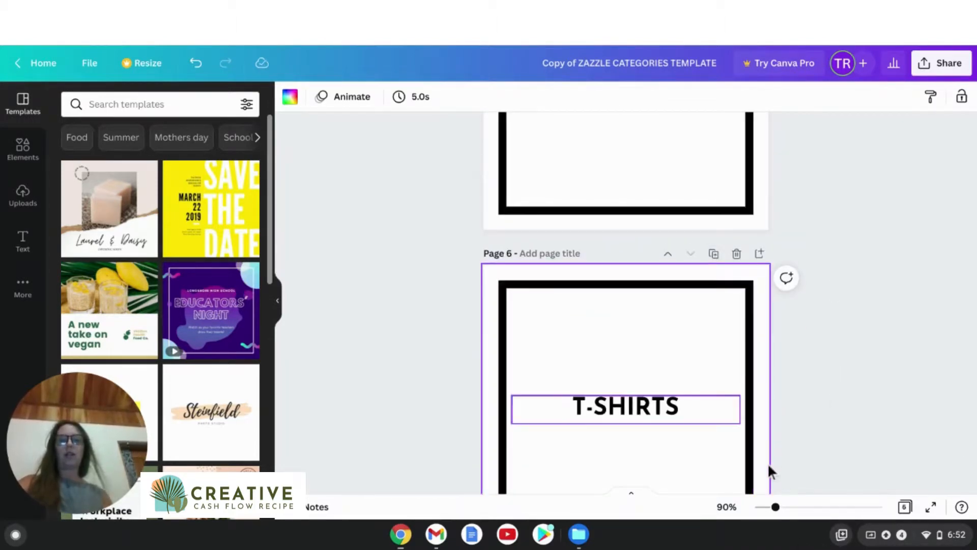
Step: Replace the T-SHIRTS text on page 6 with HATS and look over the other category pages
{"action": "left_click", "coordinate": [671, 408]}
{"action": "left_click_drag", "start_coordinate": [772, 470], "coordinate": [604, 455]}
{"action": "type", "text": "H"}
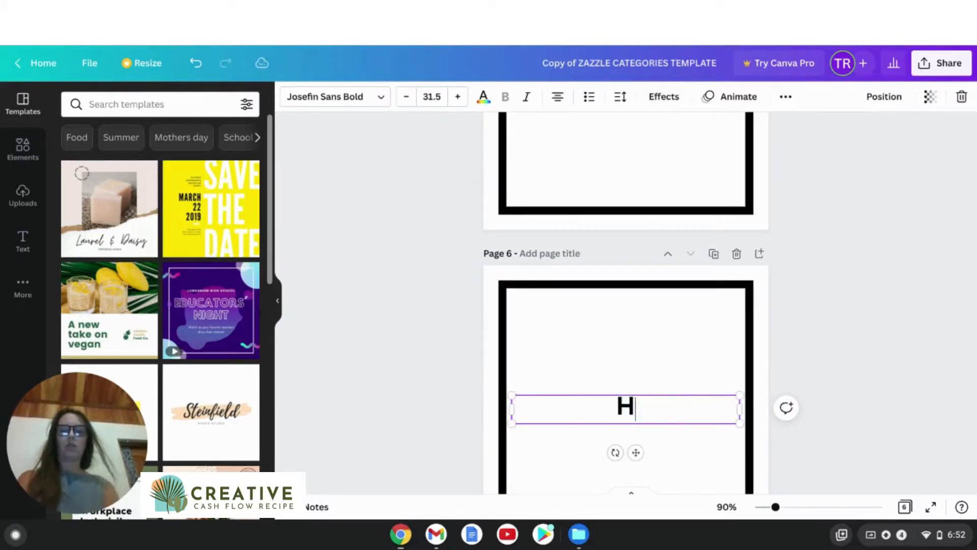
{"action": "type", "text": "ATS"}
{"action": "scroll", "coordinate": [723, 283], "scroll_direction": "down", "scroll_amount": 2}
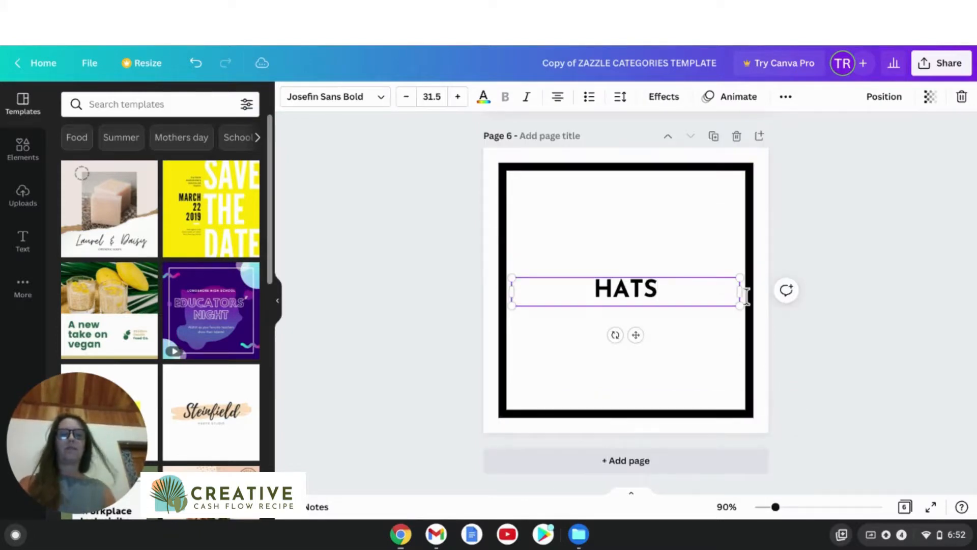
{"action": "double_click", "coordinate": [642, 286]}
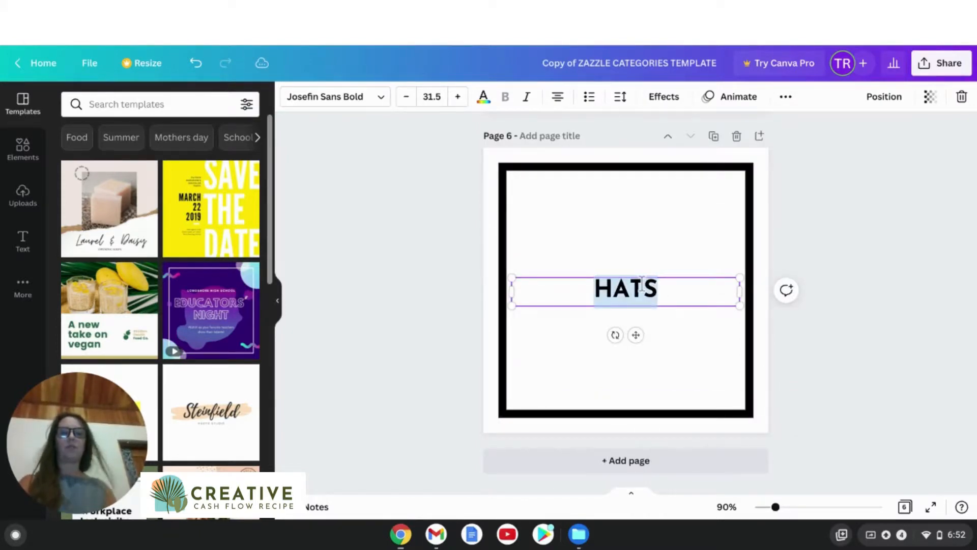
{"action": "scroll", "coordinate": [642, 286], "scroll_direction": "up", "scroll_amount": 4}
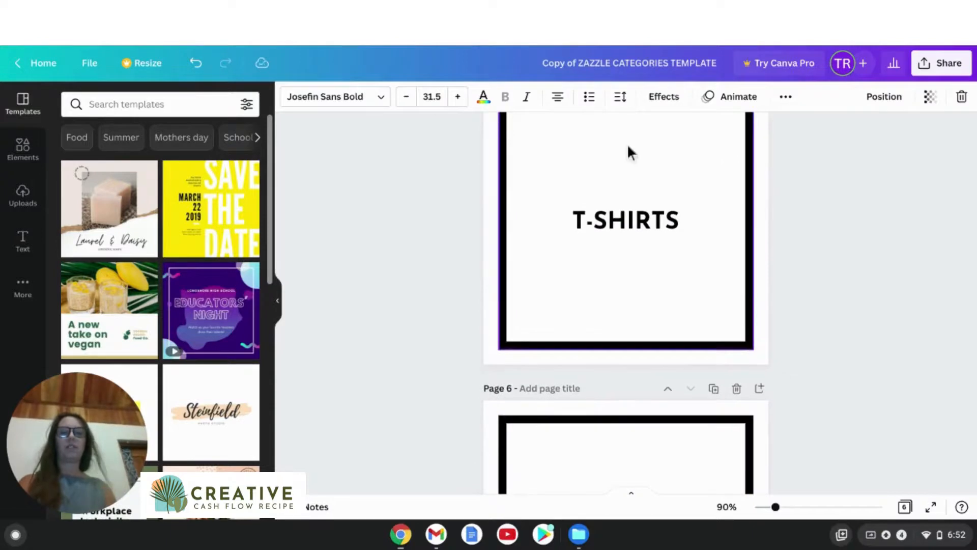
{"action": "scroll", "coordinate": [627, 144], "scroll_direction": "up", "scroll_amount": 8}
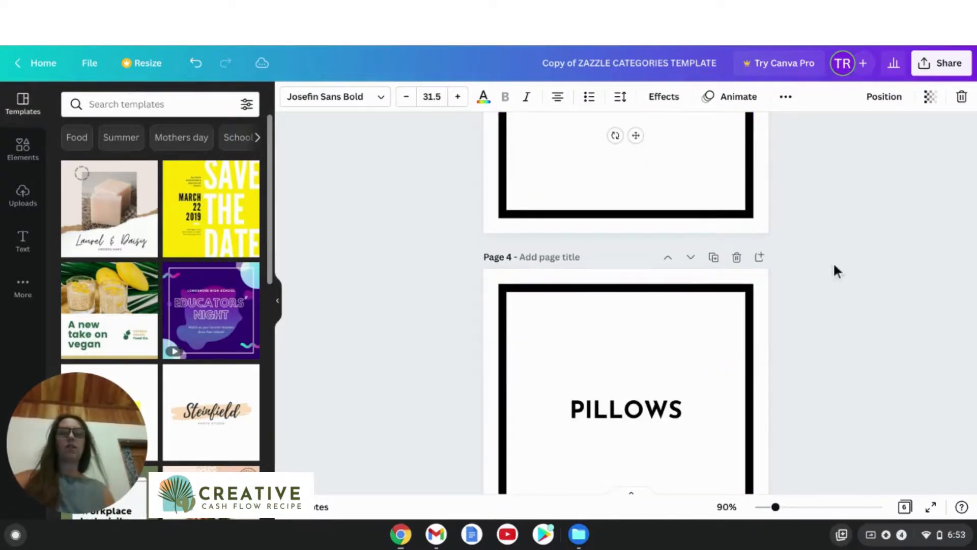
{"action": "scroll", "coordinate": [832, 262], "scroll_direction": "down", "scroll_amount": 10}
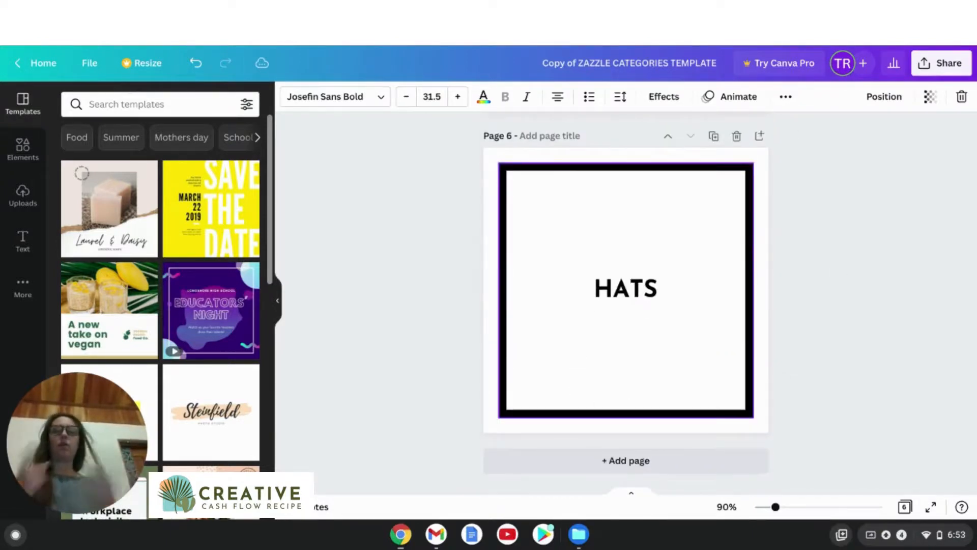